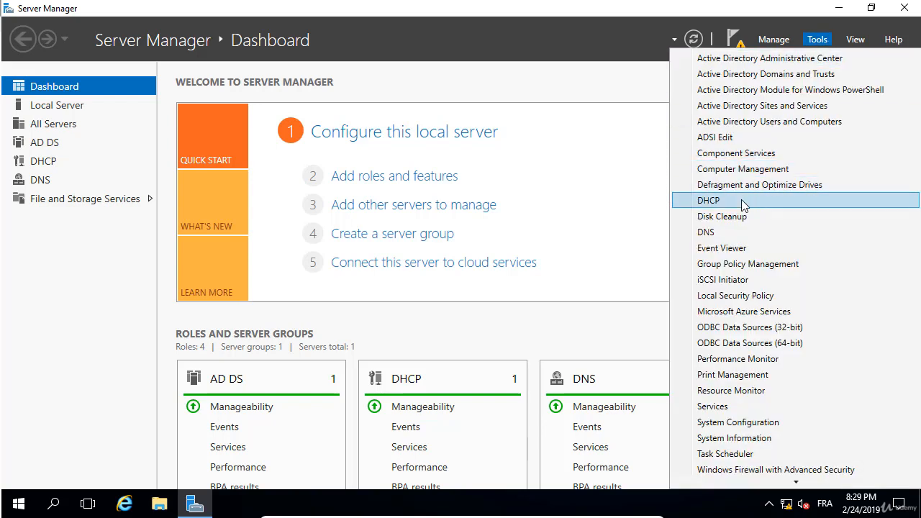
Open the DHCP console from Server Manager in a maximized window with a wider console tree.
click(743, 203)
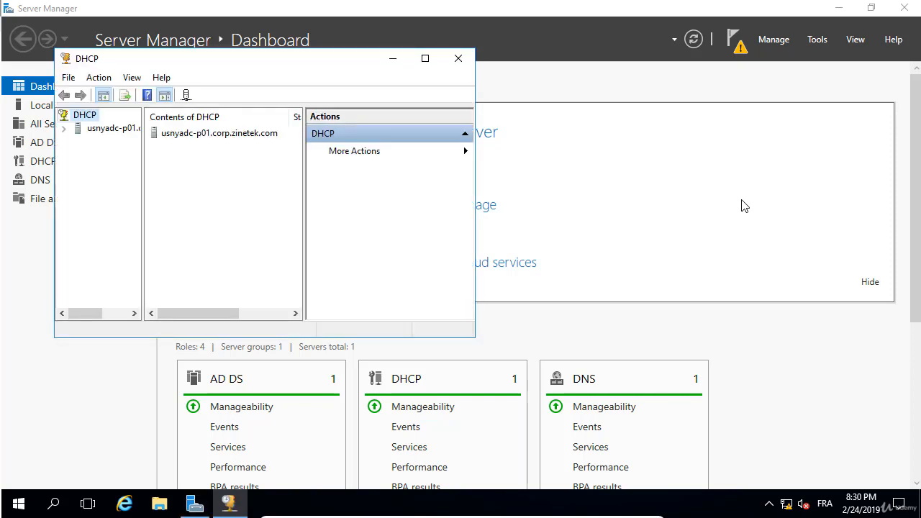
click(426, 58)
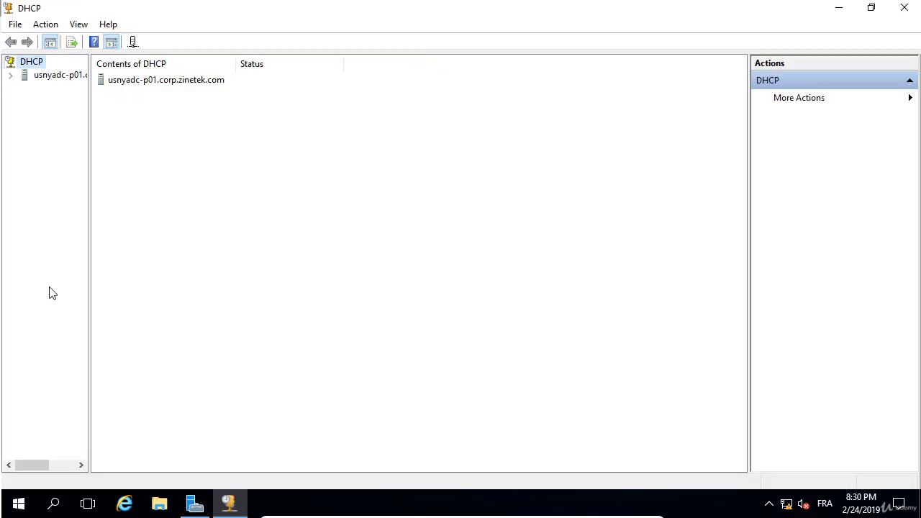
drag(88, 257, 156, 261)
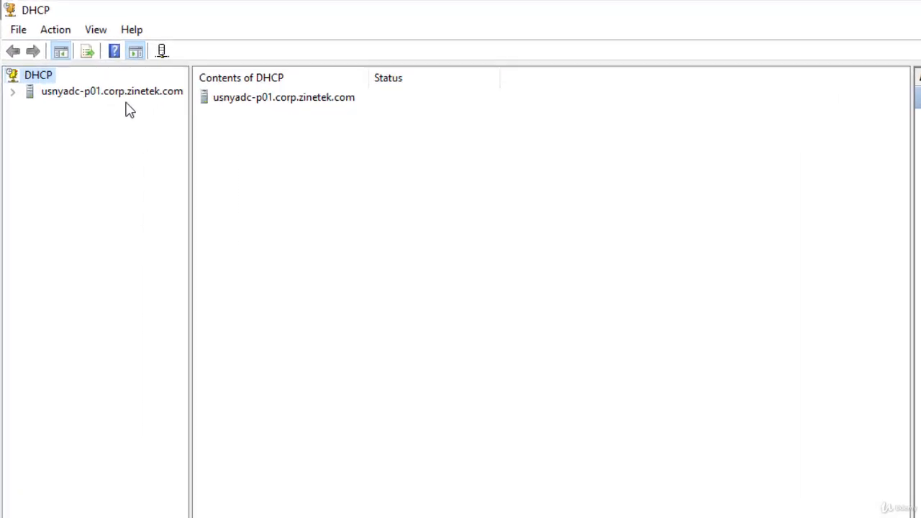
Expand the usnyadc-p01 server in the console tree along with its IPv4 and IPv6 nodes.
click(106, 75)
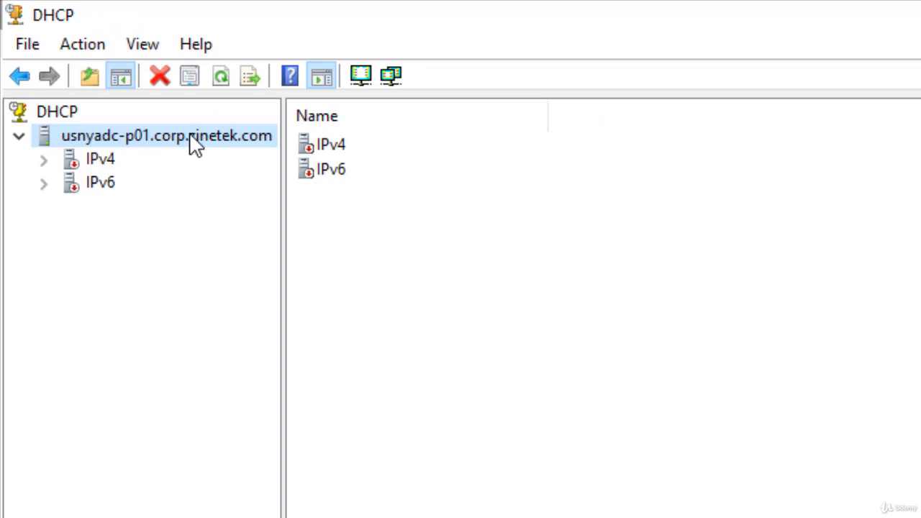
double_click(108, 165)
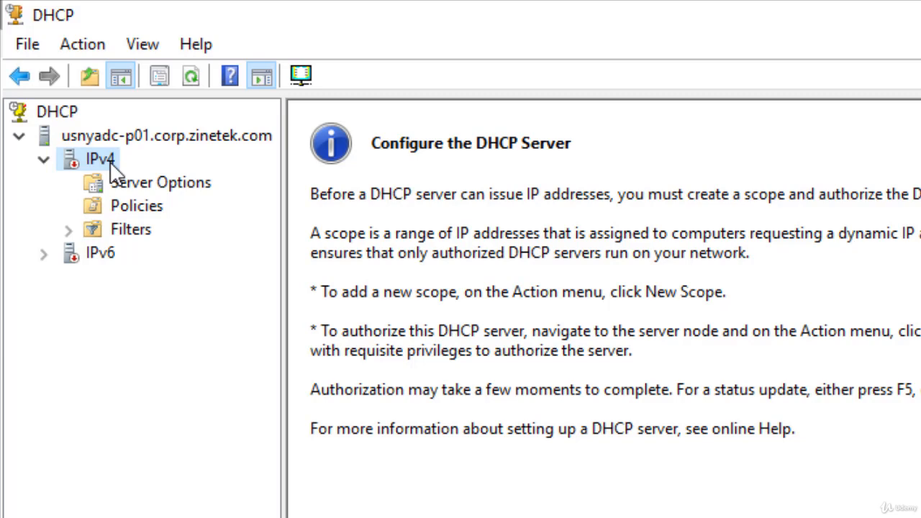
click(103, 259)
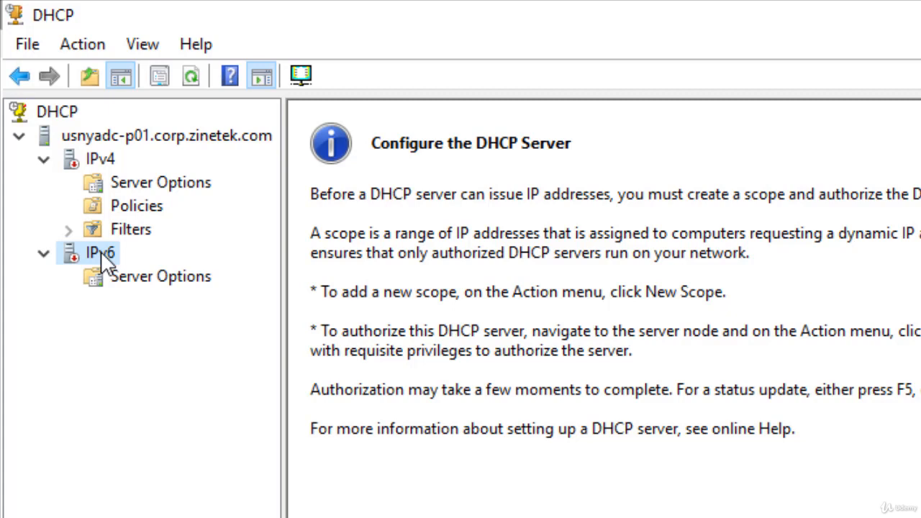
Start a new scope under IPv4 and name it "Zinetek LAN", leaving the description empty.
click(106, 160)
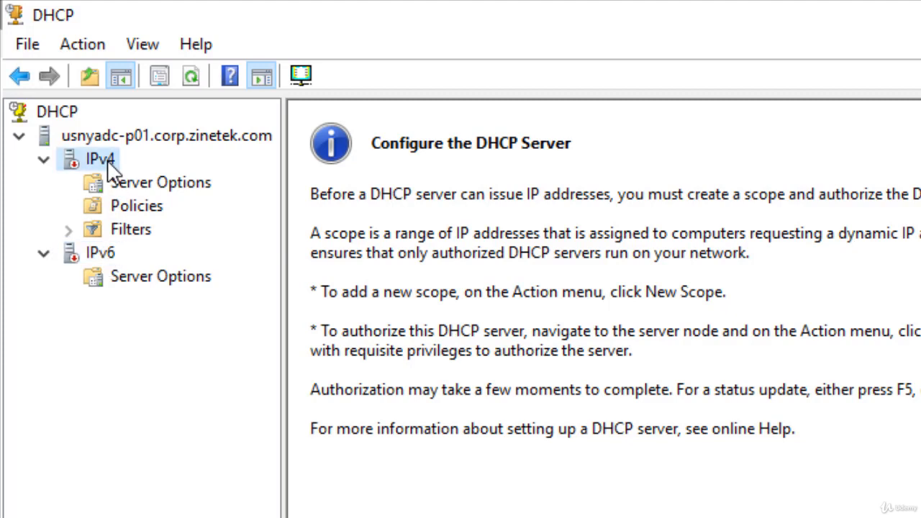
right_click(108, 167)
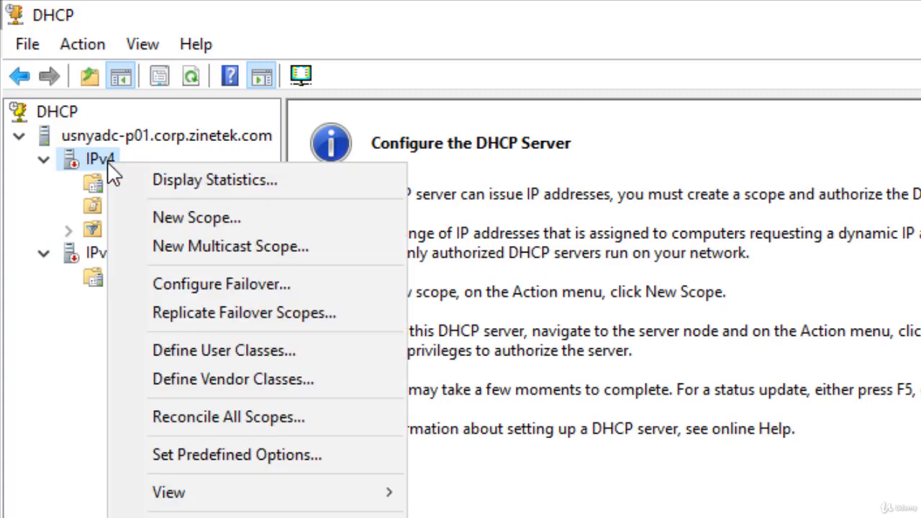
click(239, 219)
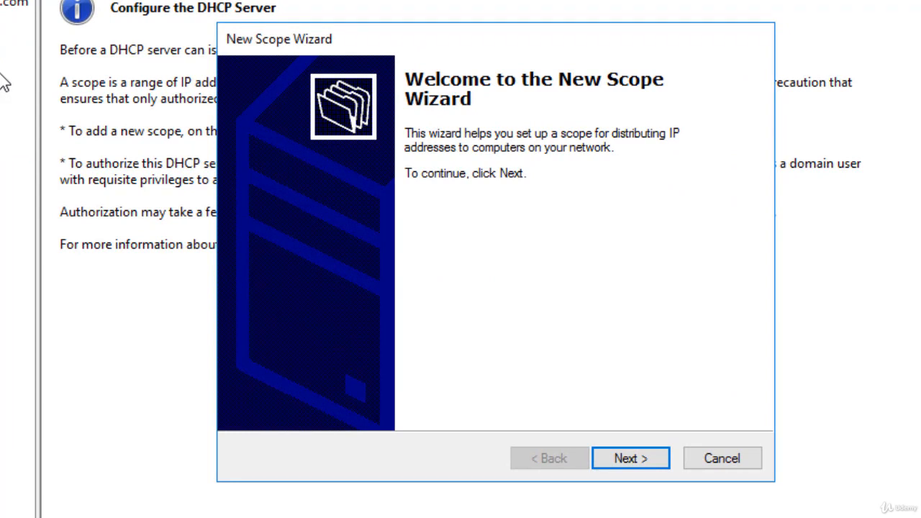
click(631, 458)
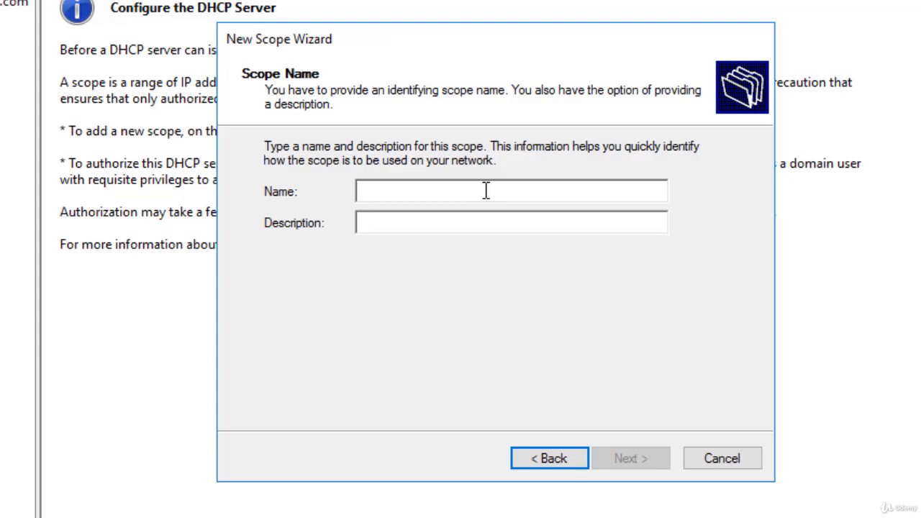
text(Zin)
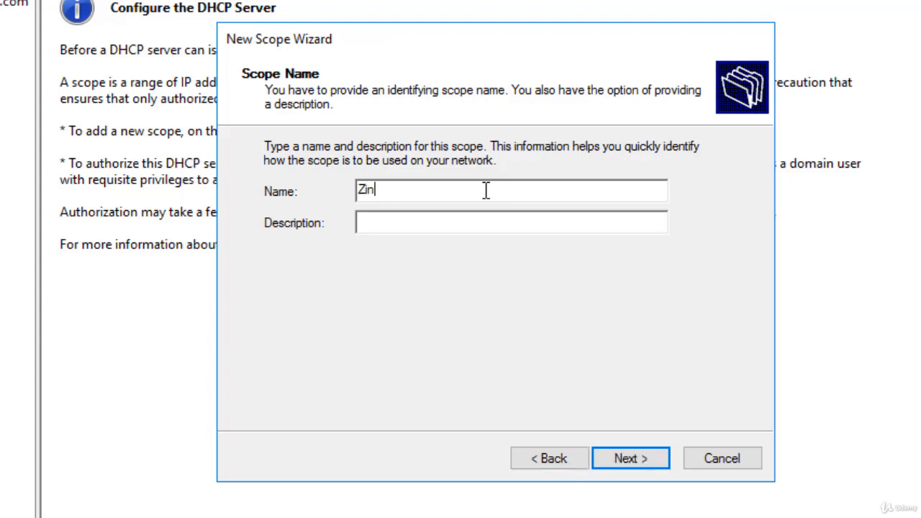
text(tek LAN)
click(497, 221)
click(658, 468)
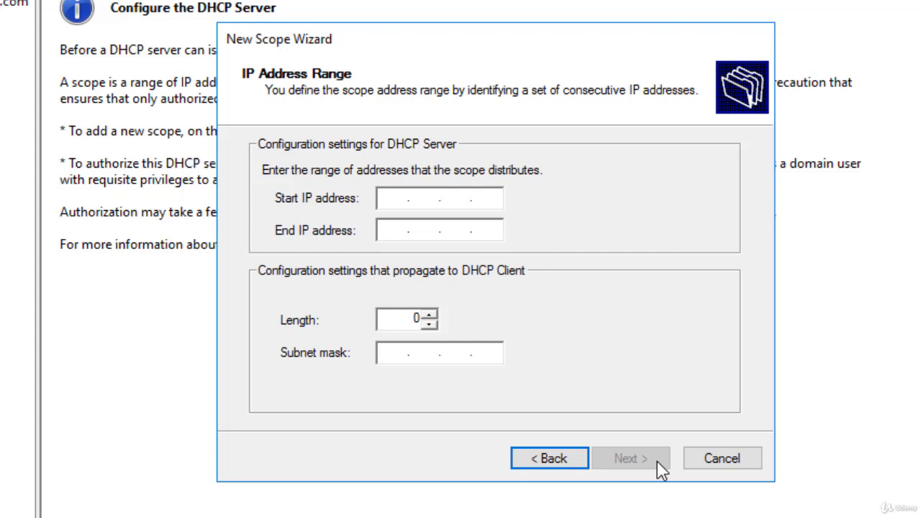
Set the scope's address range to 10.10.10.2 through 10.10.10.254 with a subnet mask length of 24.
text(10.10.10.2)
key(Tab)
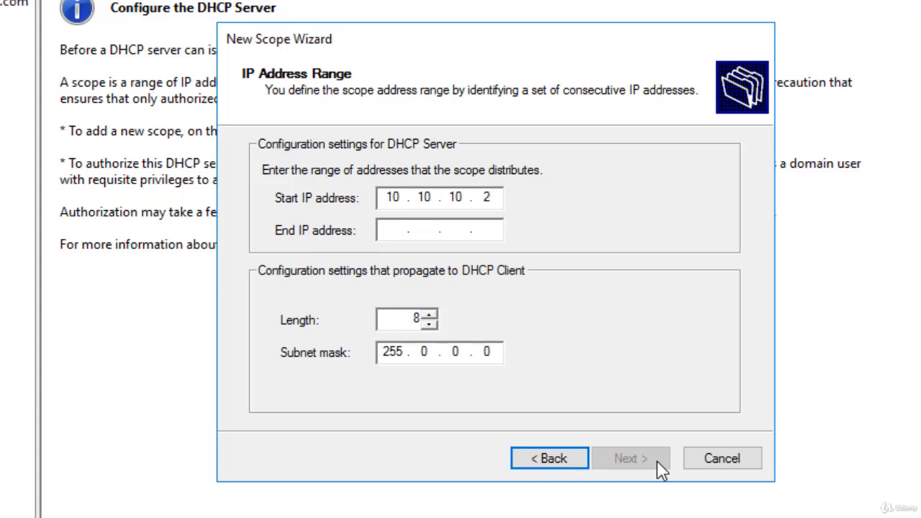
text(10.10.10)
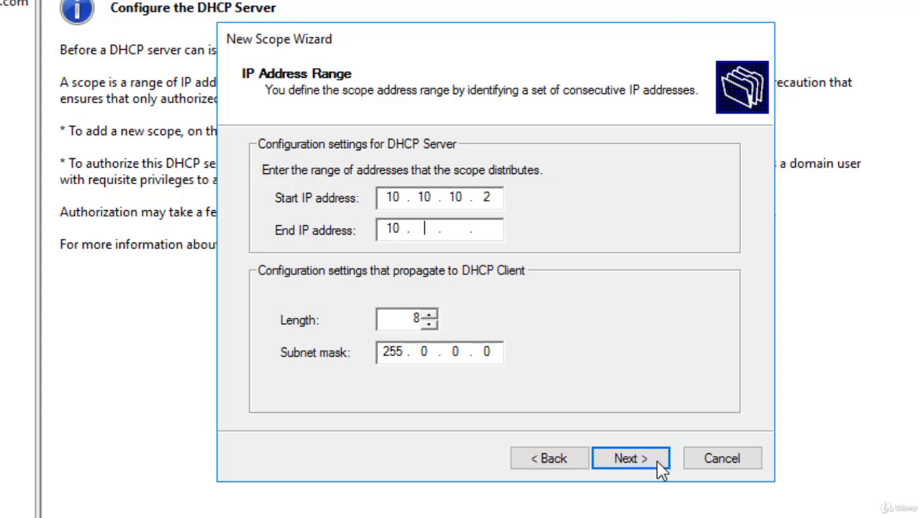
text(.254)
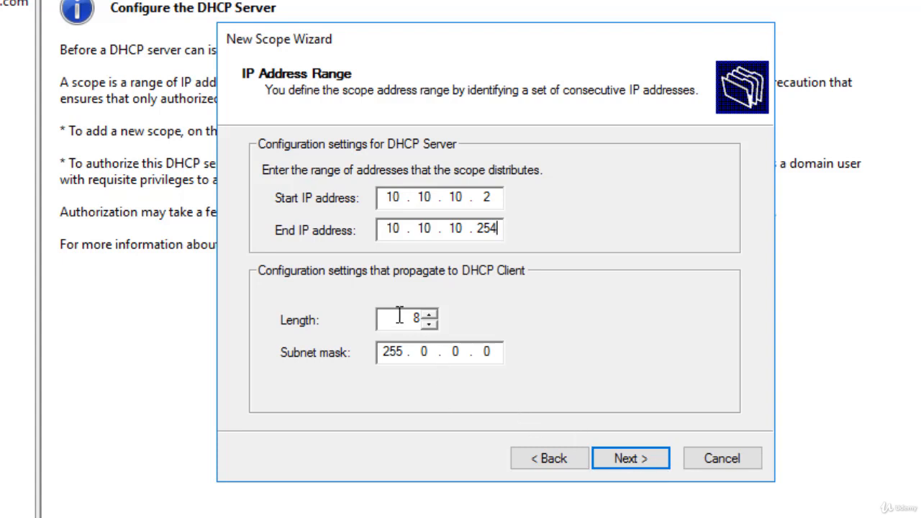
drag(402, 318, 420, 317)
text(24)
click(666, 470)
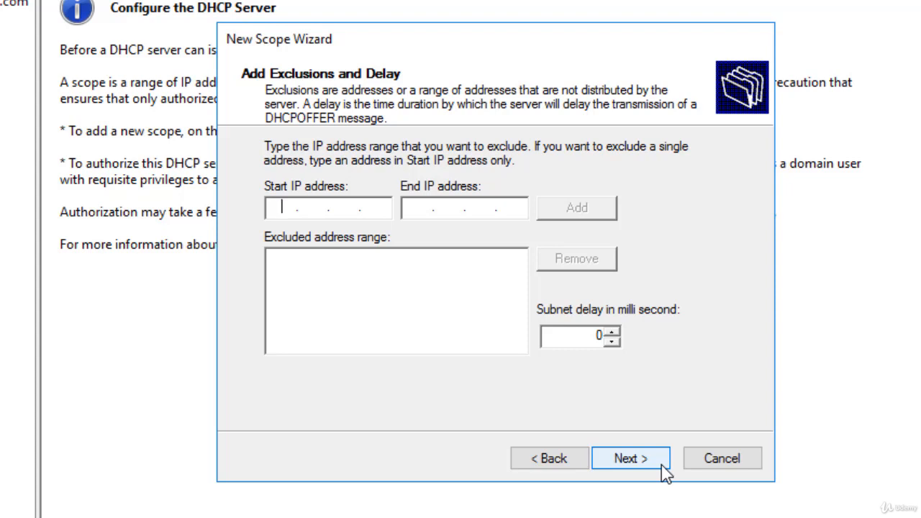
Exclude the addresses 10.10.10.2 through 10.10.10.40 from the scope's distribution.
text(10 . 10 . 10 )
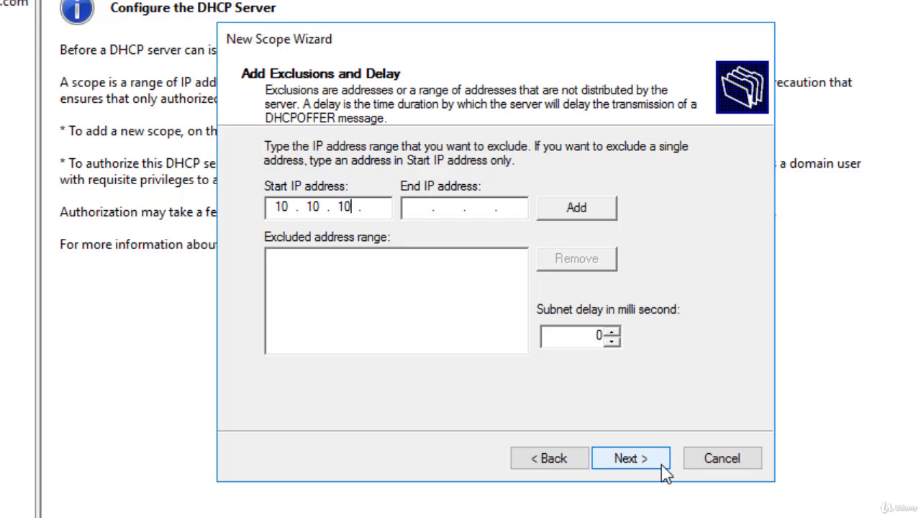
text(. 2)
key(Tab)
text(10 . 10 . 10 .)
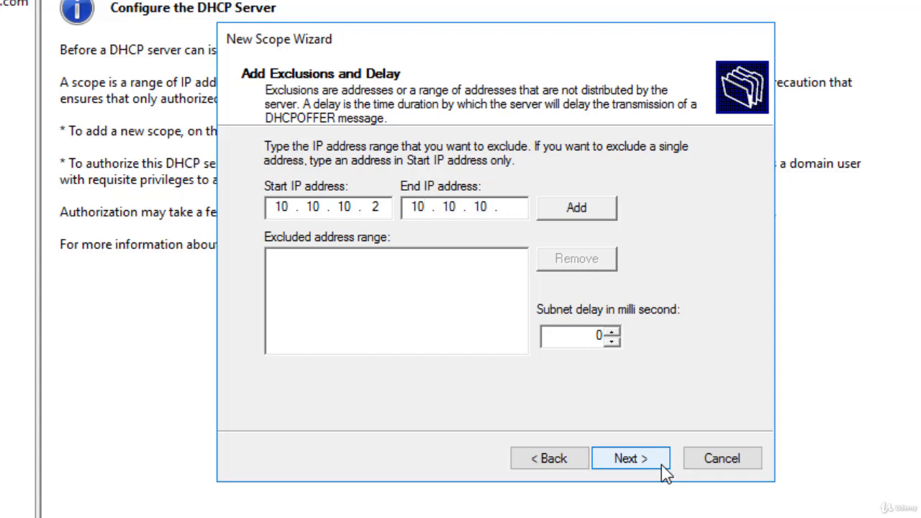
text( 40)
click(590, 214)
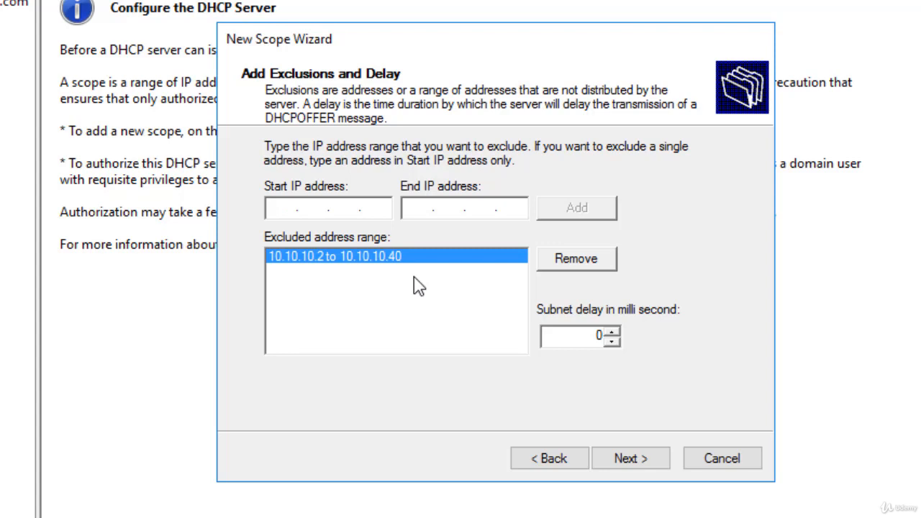
click(658, 458)
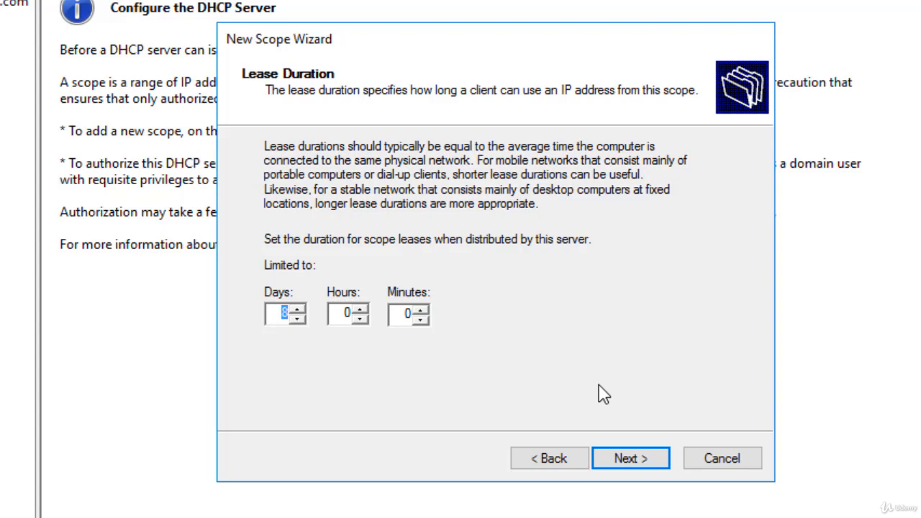
Accept the default lease duration of 8 days and choose to configure the DHCP options now.
click(657, 467)
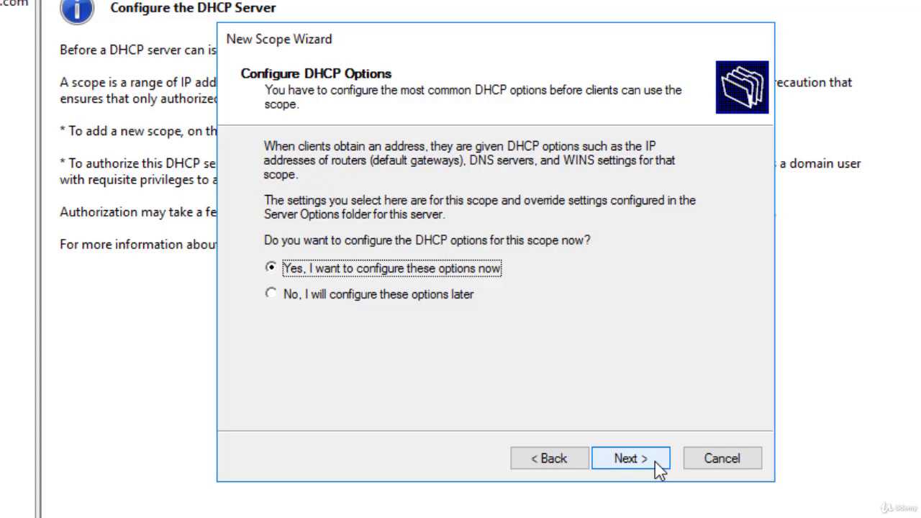
click(631, 458)
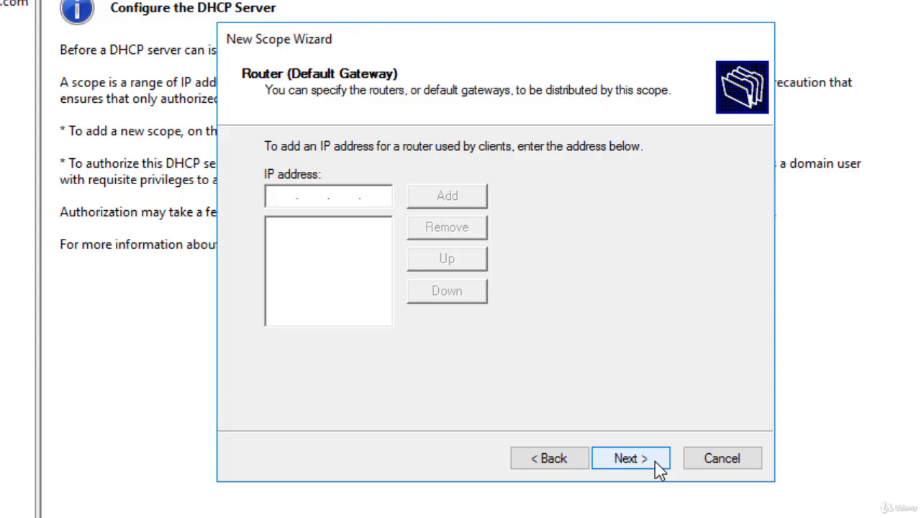
Add 10.10.10.1 as the router (default gateway) distributed by the scope.
text(10 . 10 . 10 . 1)
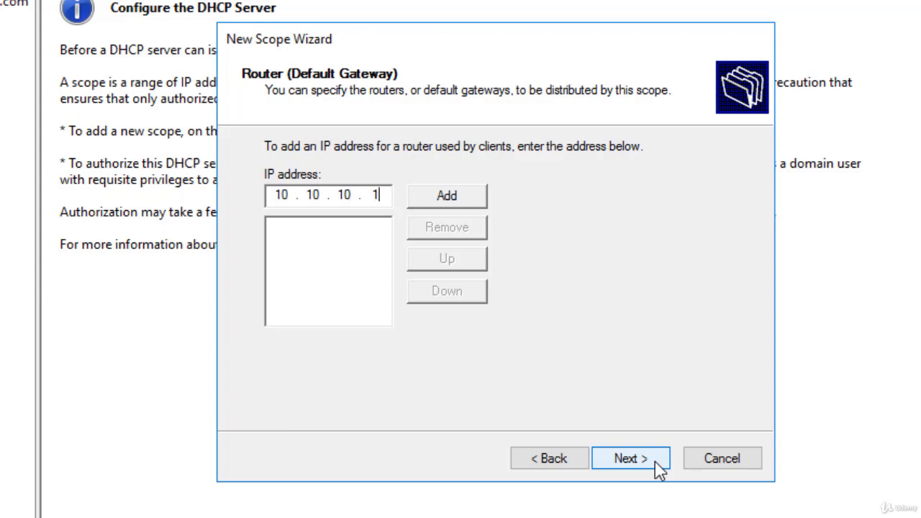
click(469, 200)
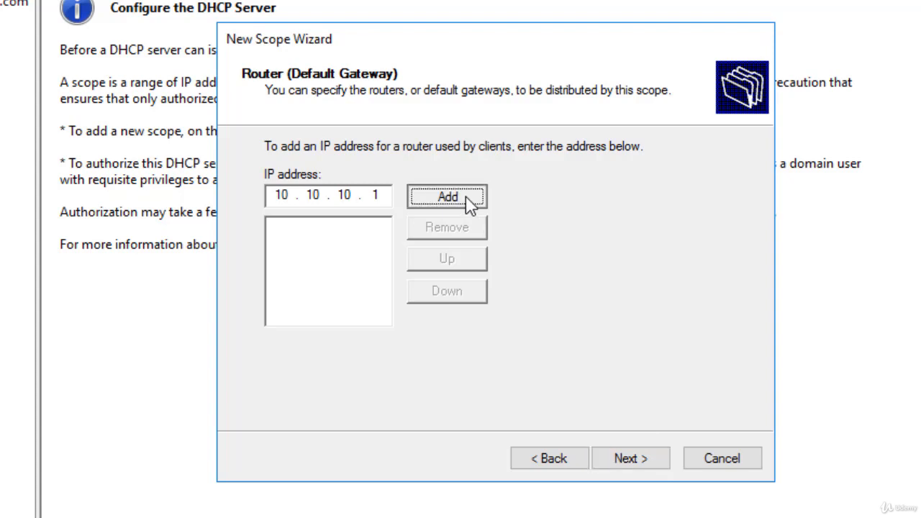
click(656, 464)
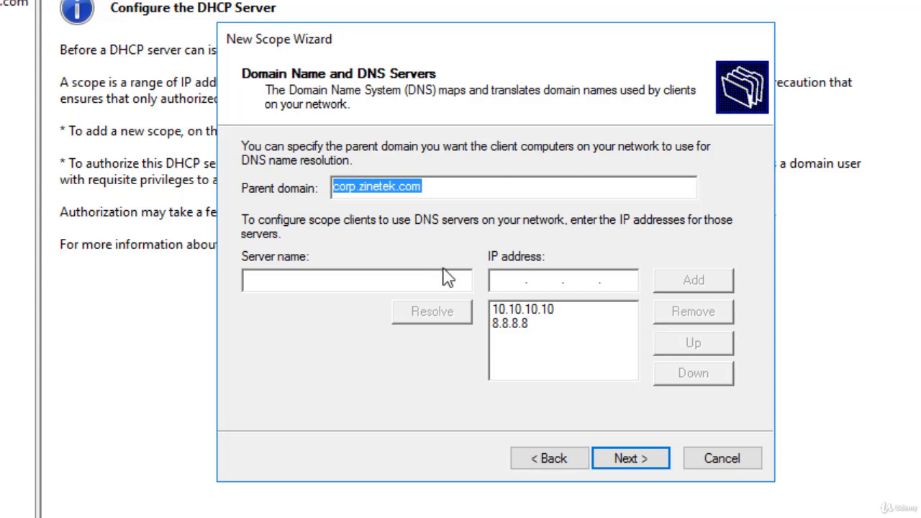
Select the 8.8.8.8 entry in the scope's list of DNS server addresses.
click(557, 321)
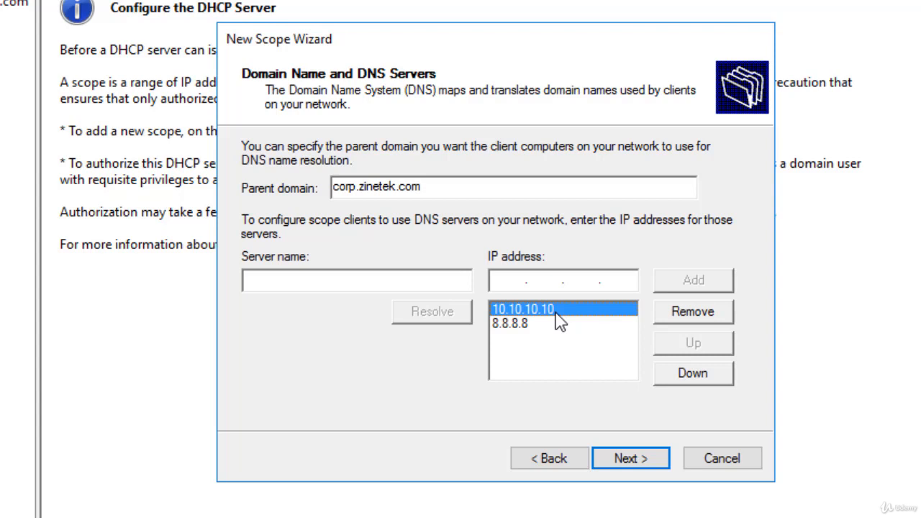
click(542, 327)
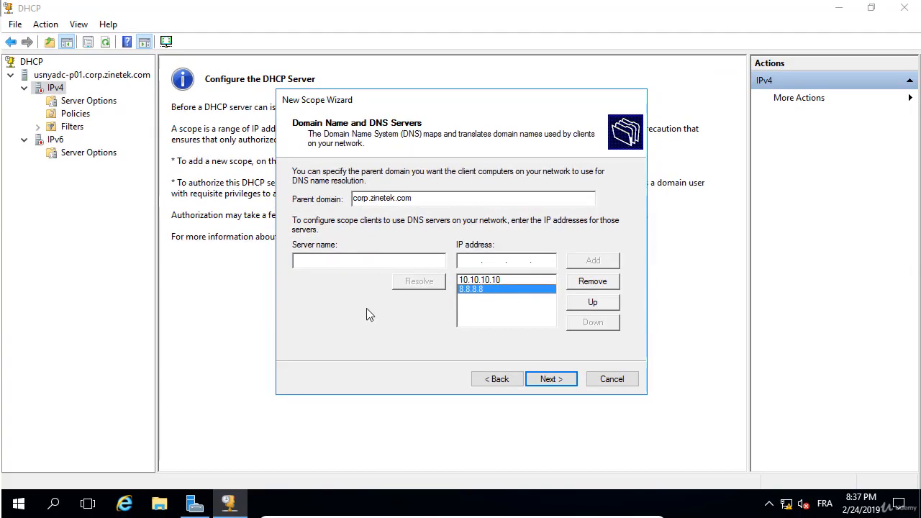
Switch to Command Prompt, run ipconfig /all and examine the server's DNS Servers entries, then minimize the window.
click(20, 502)
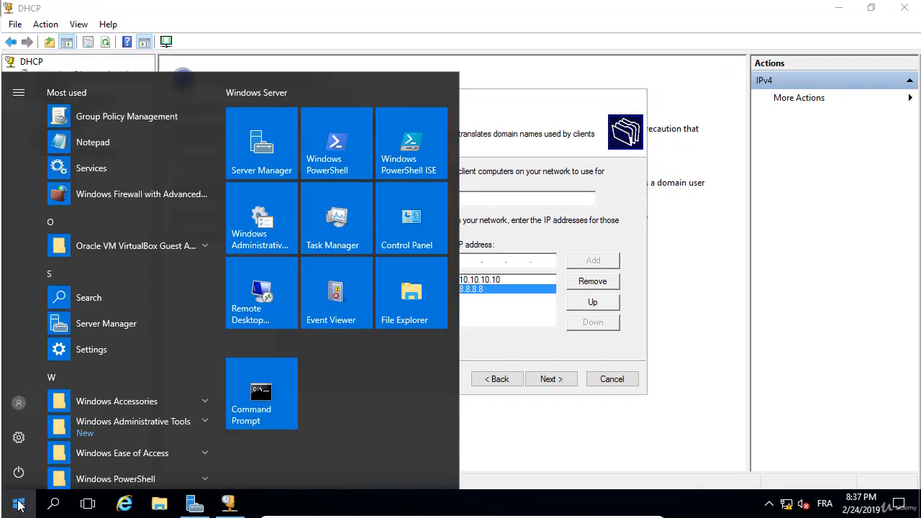
click(278, 365)
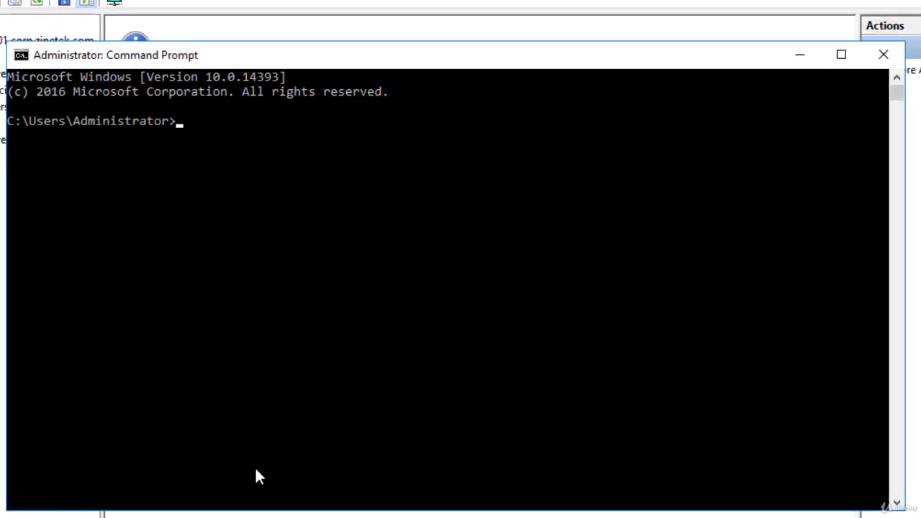
text(ip)
text(config /all)
key(Return)
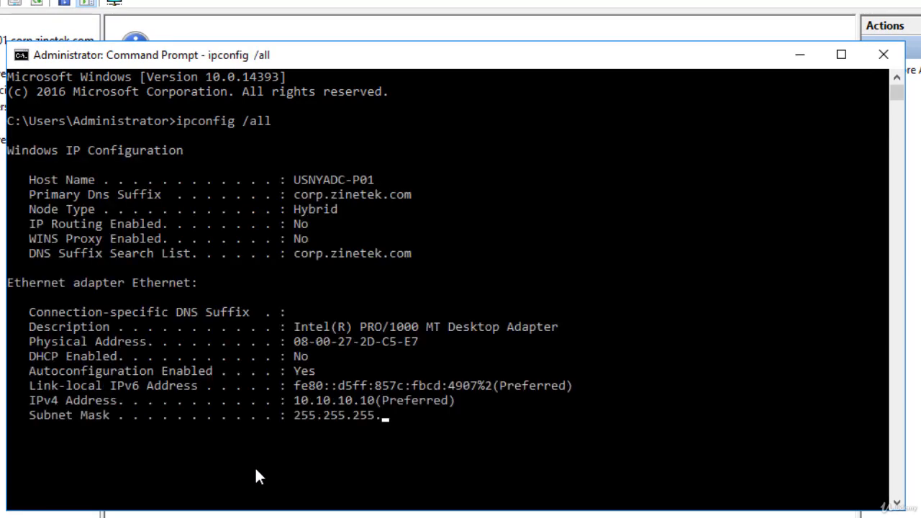
drag(295, 315, 362, 313)
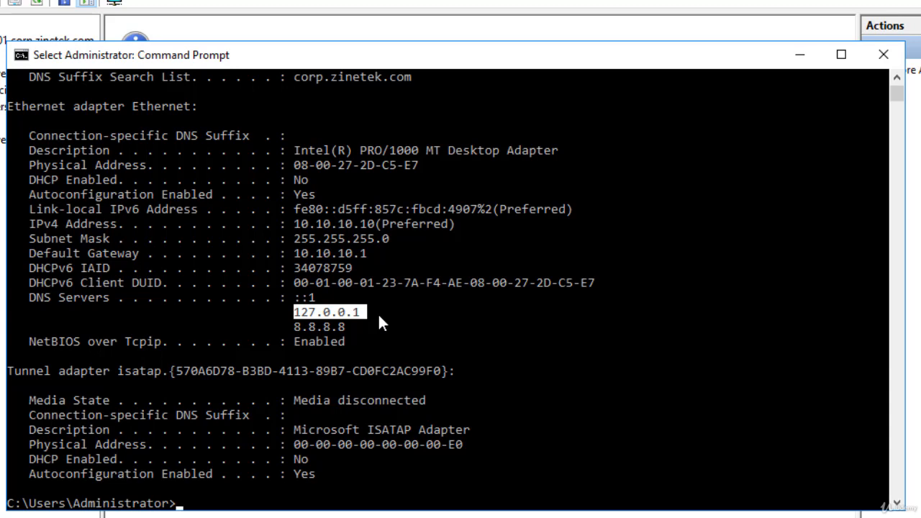
drag(295, 328, 361, 329)
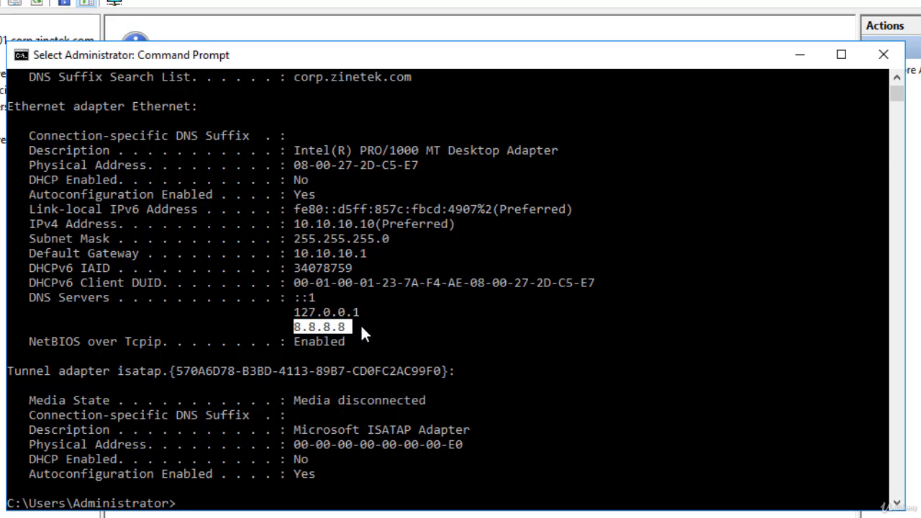
click(799, 56)
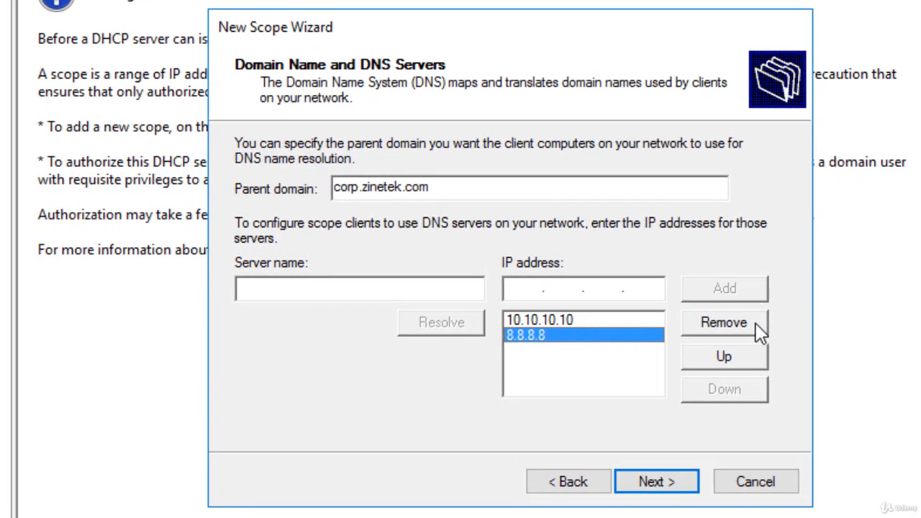
Remove 8.8.8.8 from the scope's DNS servers and select the 10.10.10.10 entry.
click(724, 323)
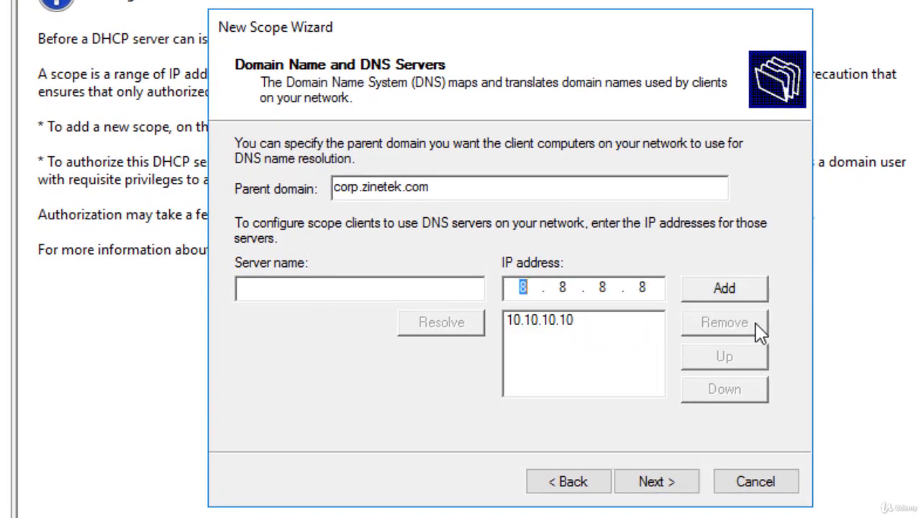
click(594, 317)
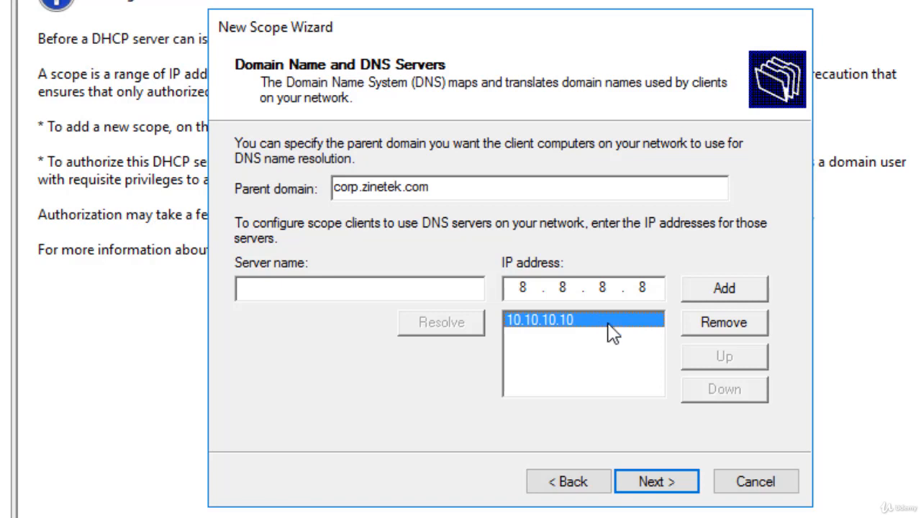
Complete the new scope without WINS servers, activating it now, and expand the 10.10.10.0 scope to view its contents.
click(656, 482)
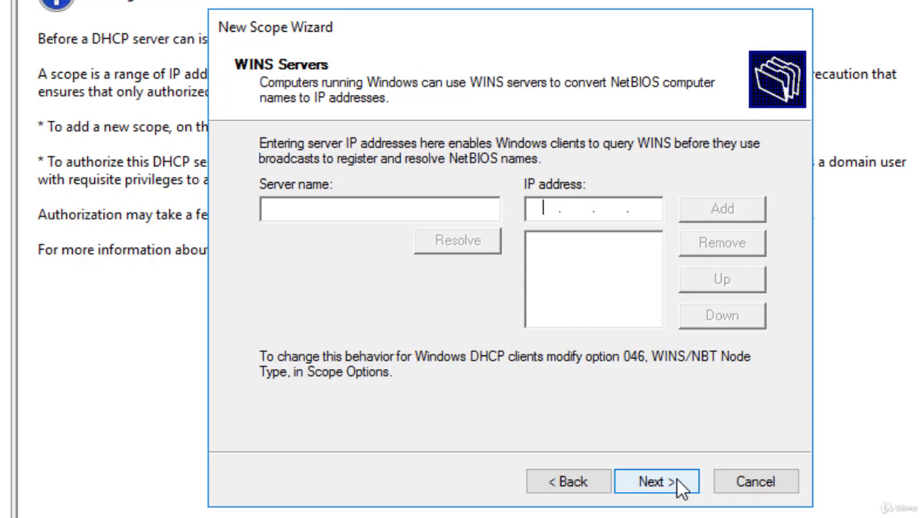
click(680, 488)
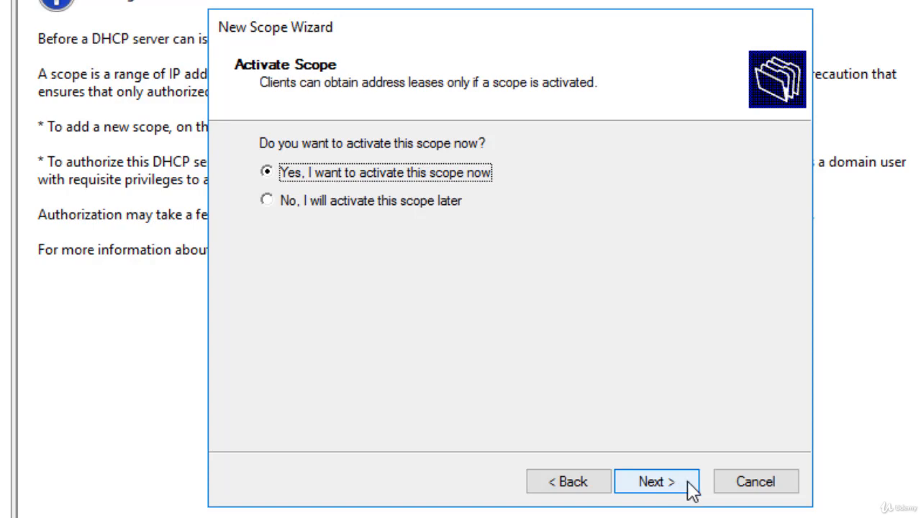
click(680, 487)
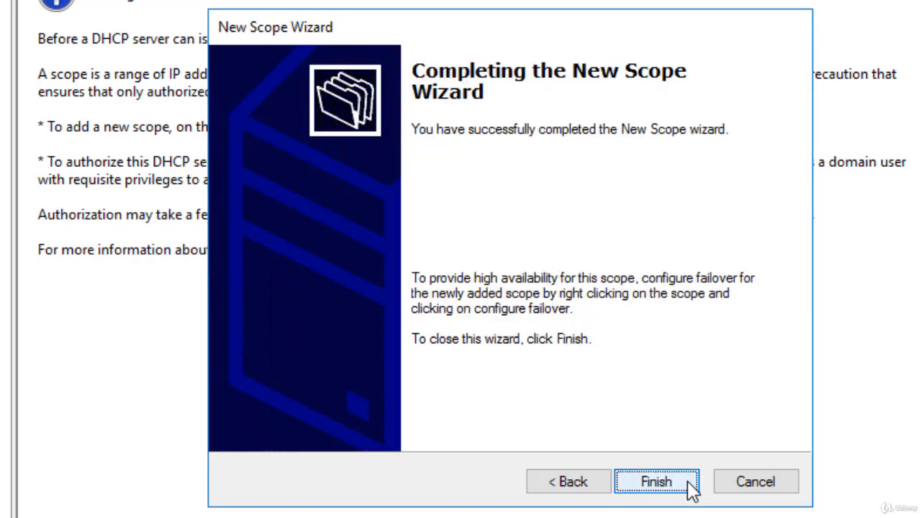
click(691, 489)
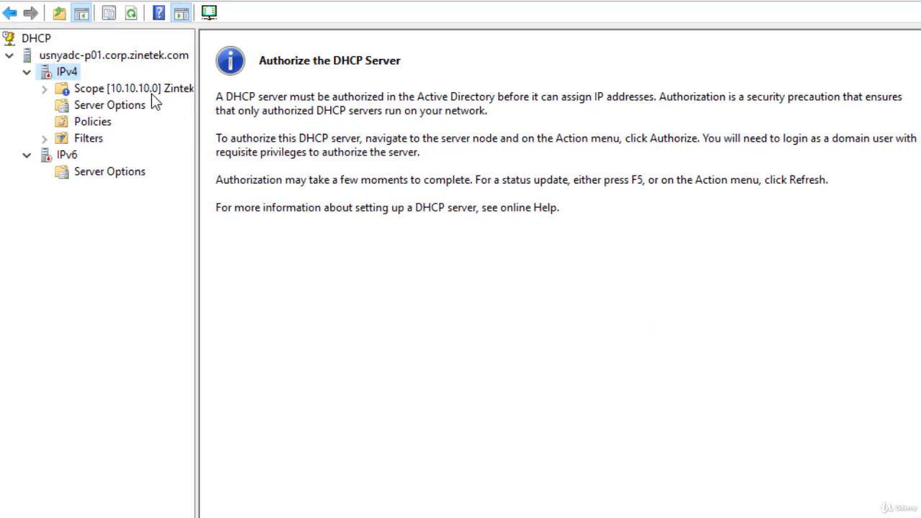
double_click(151, 94)
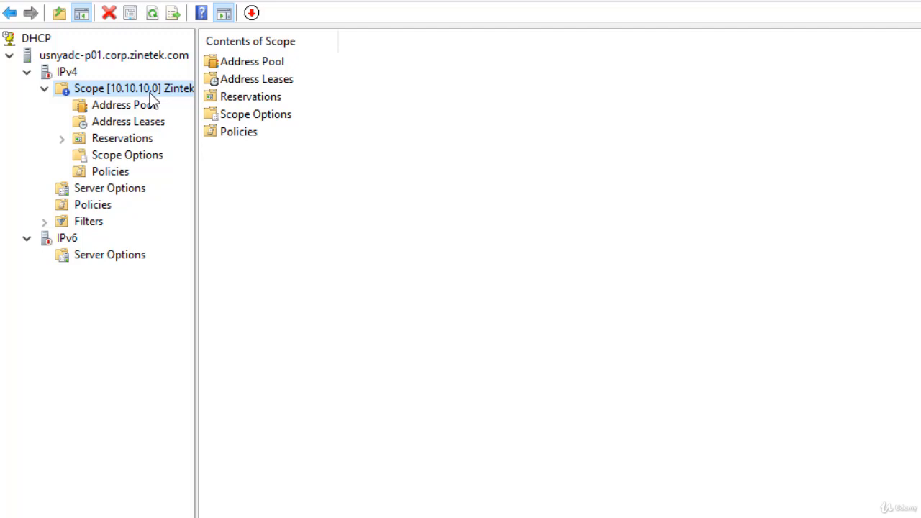
Authorize the DHCP server usnyadc-p01.corp.zinetek.com in Active Directory.
click(47, 75)
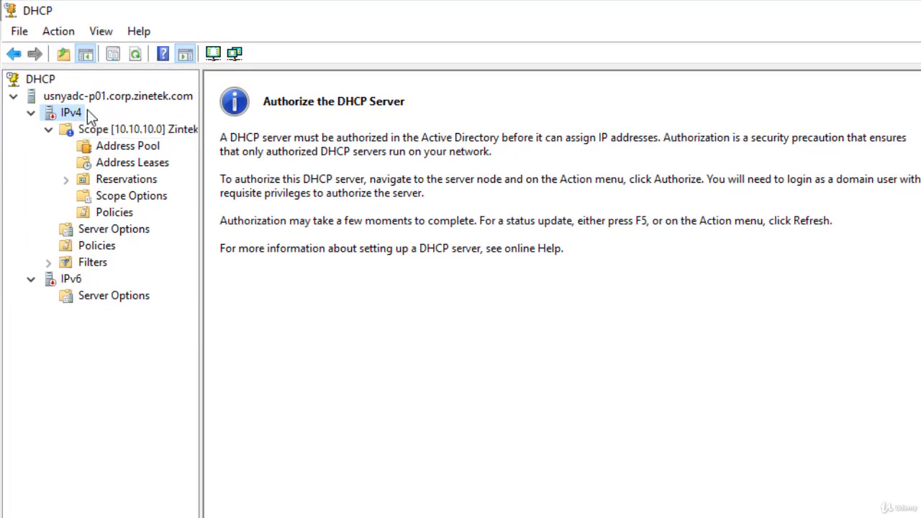
click(139, 101)
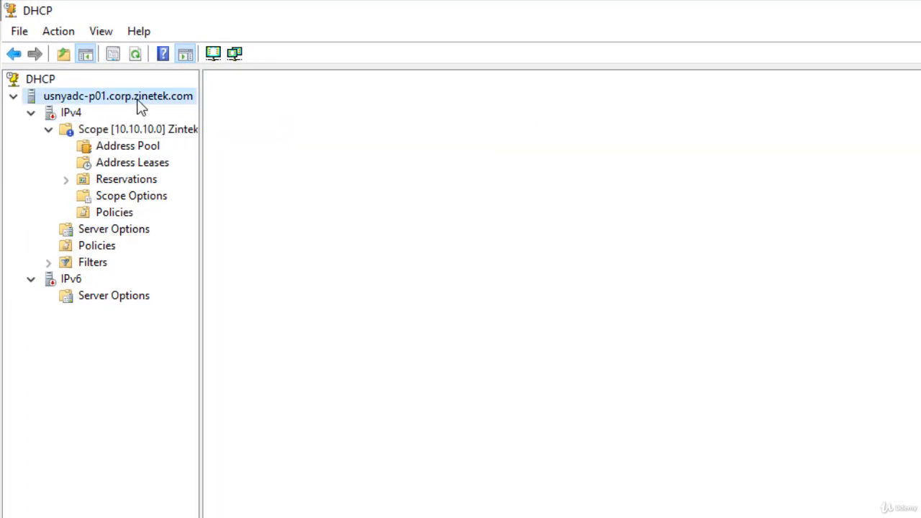
click(61, 31)
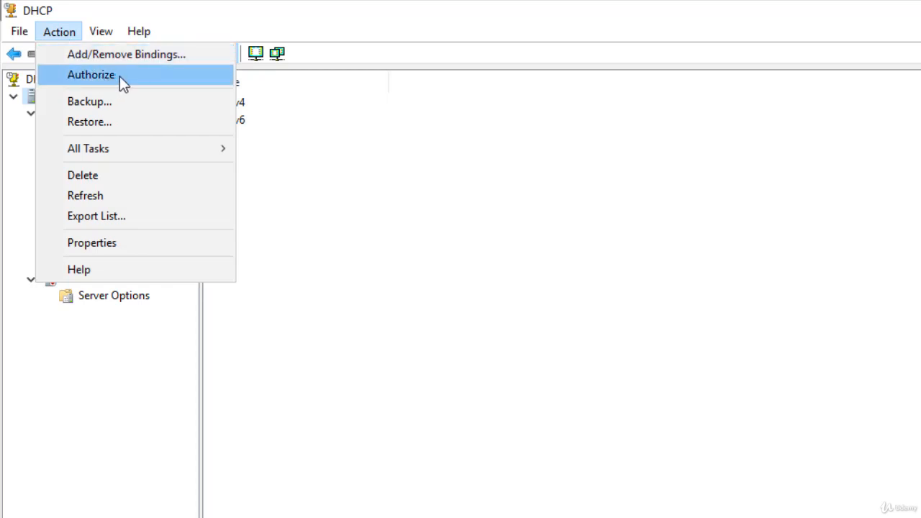
click(120, 76)
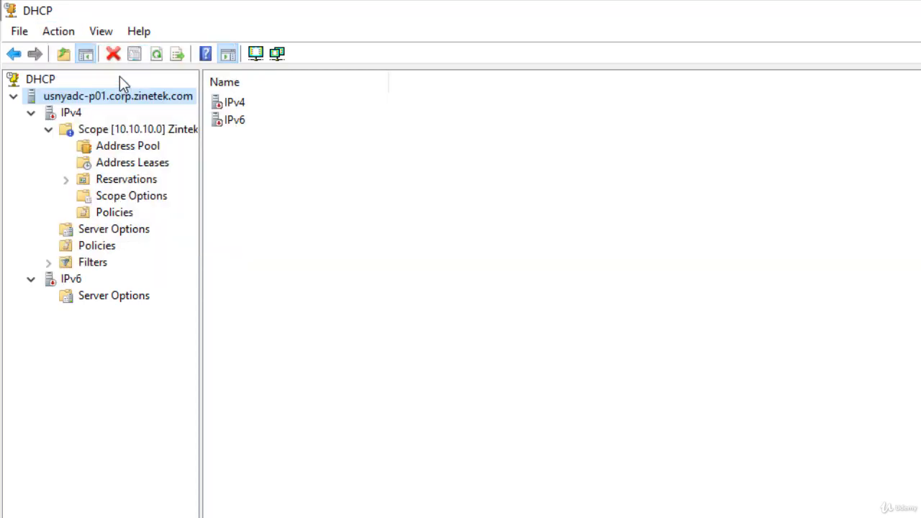
Refresh the usnyadc-p01.corp.zinetek.com server node and open its IPv4 node.
right_click(126, 99)
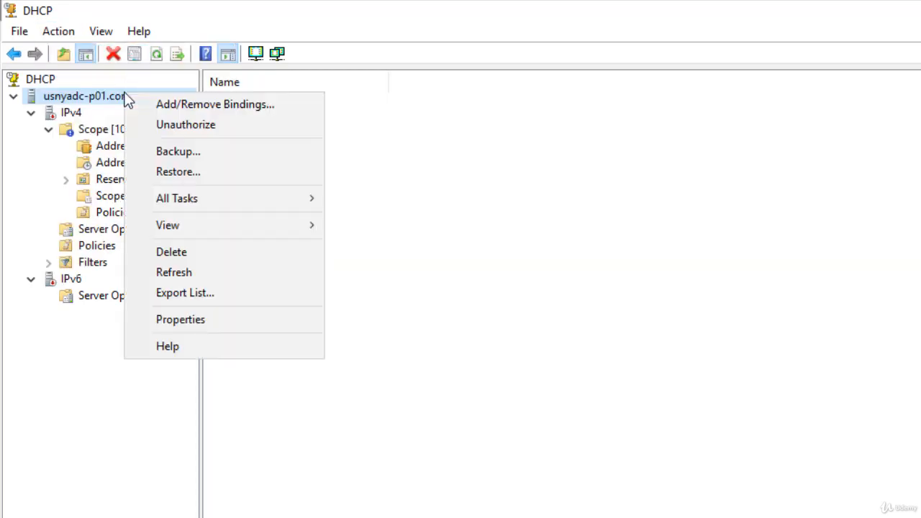
click(185, 273)
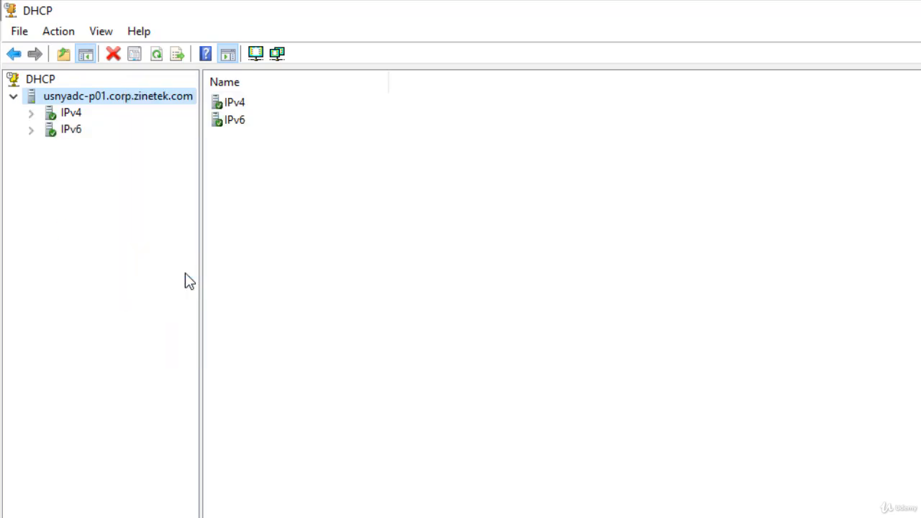
double_click(78, 115)
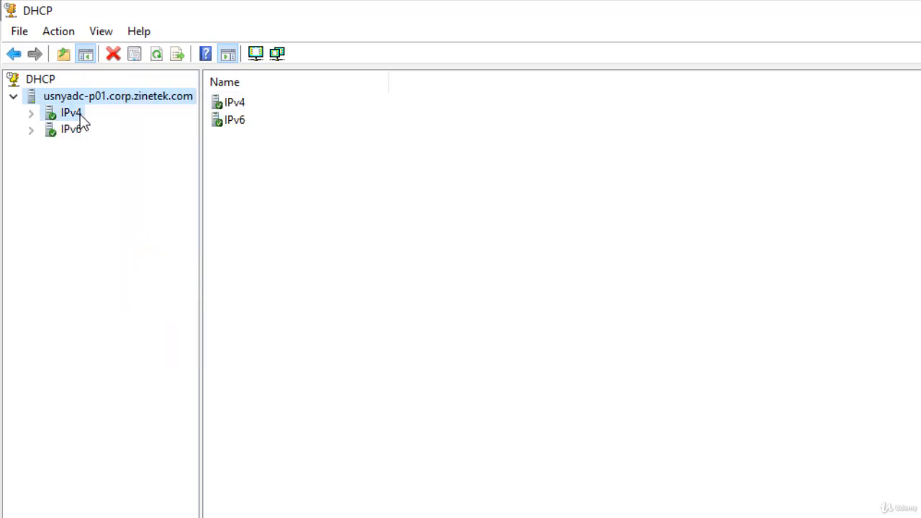